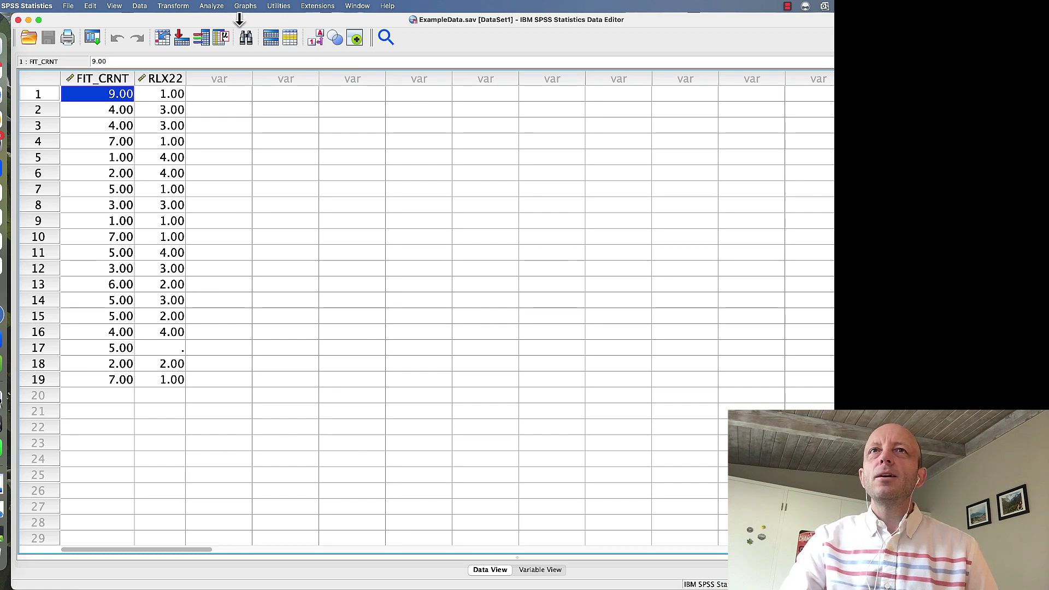
- Open a Frequencies analysis and place both the fitness rating and Unable to relax [RLX22] in its variable list
{"action": "left_click", "coordinate": [219, 7]}
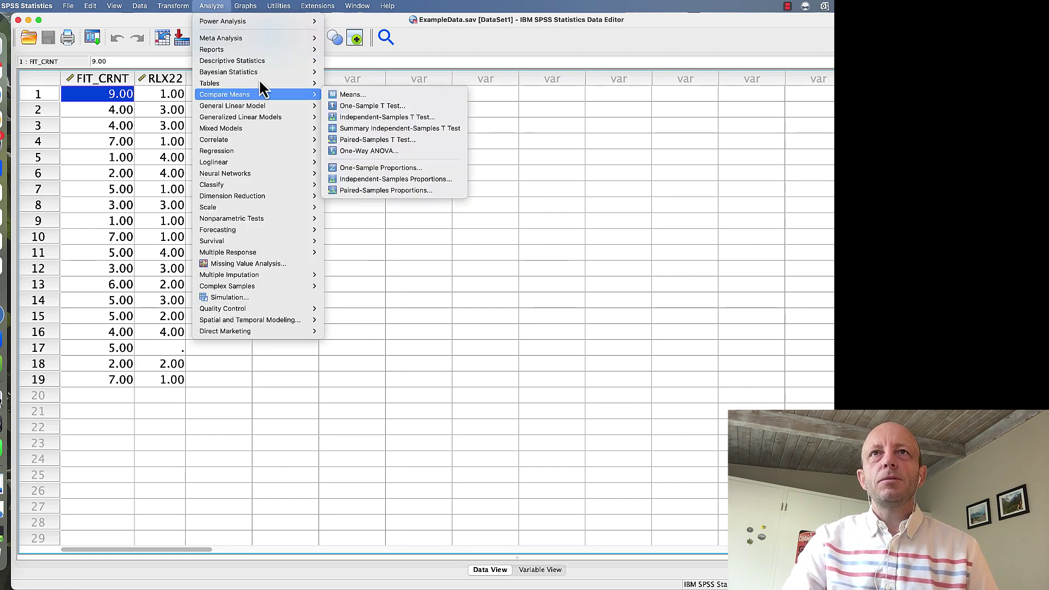
{"action": "mouse_move", "coordinate": [264, 61]}
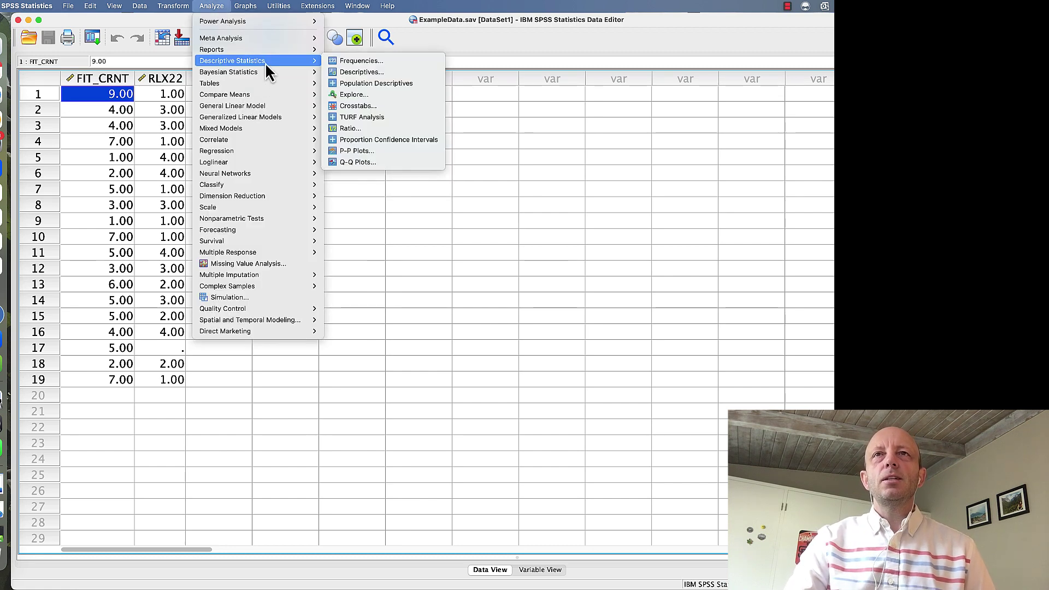
{"action": "left_click", "coordinate": [382, 60]}
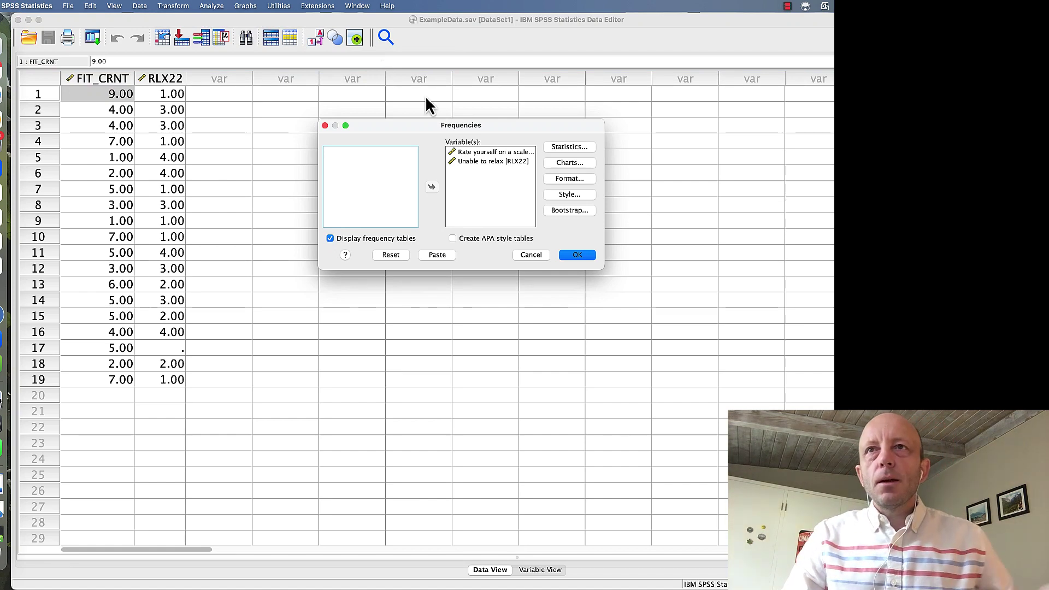
{"action": "left_click", "coordinate": [483, 151]}
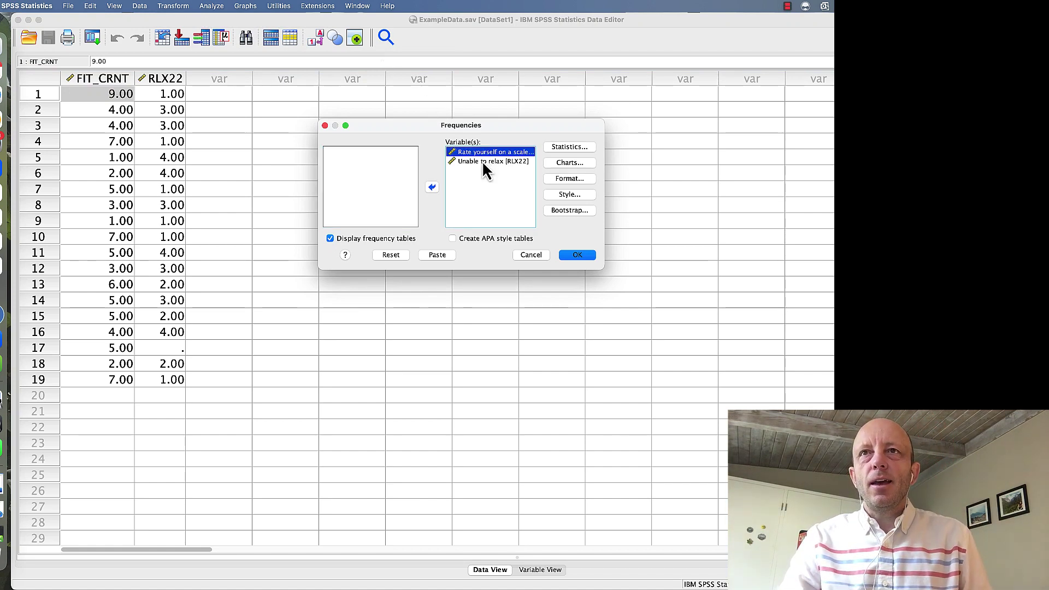
{"action": "left_click", "coordinate": [482, 161], "text": "shift"}
{"action": "left_click", "coordinate": [432, 187]}
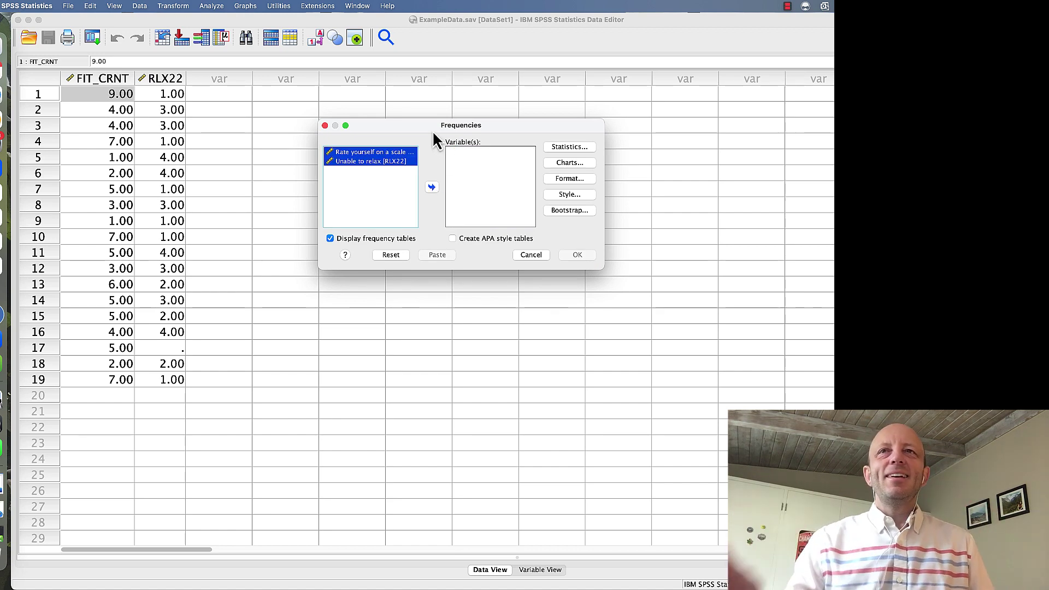
{"action": "left_click", "coordinate": [432, 187]}
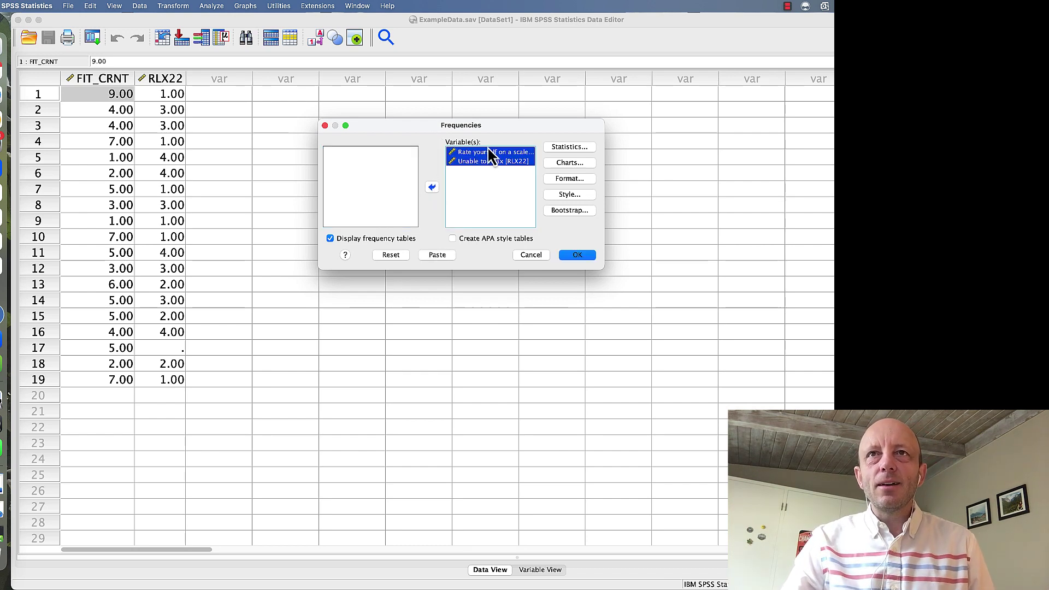
{"action": "left_click", "coordinate": [433, 188]}
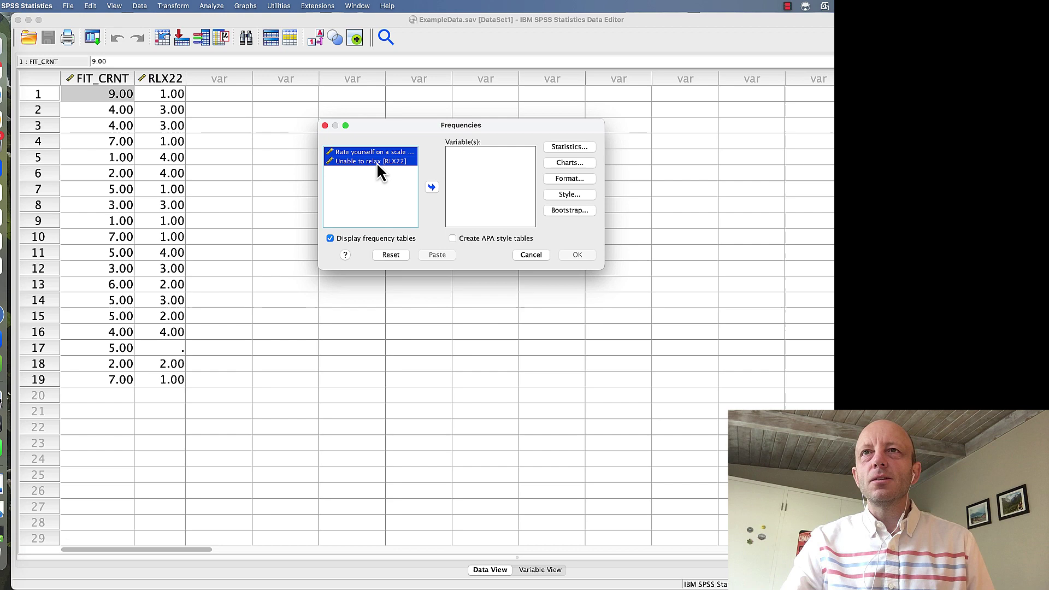
{"action": "left_click", "coordinate": [432, 188]}
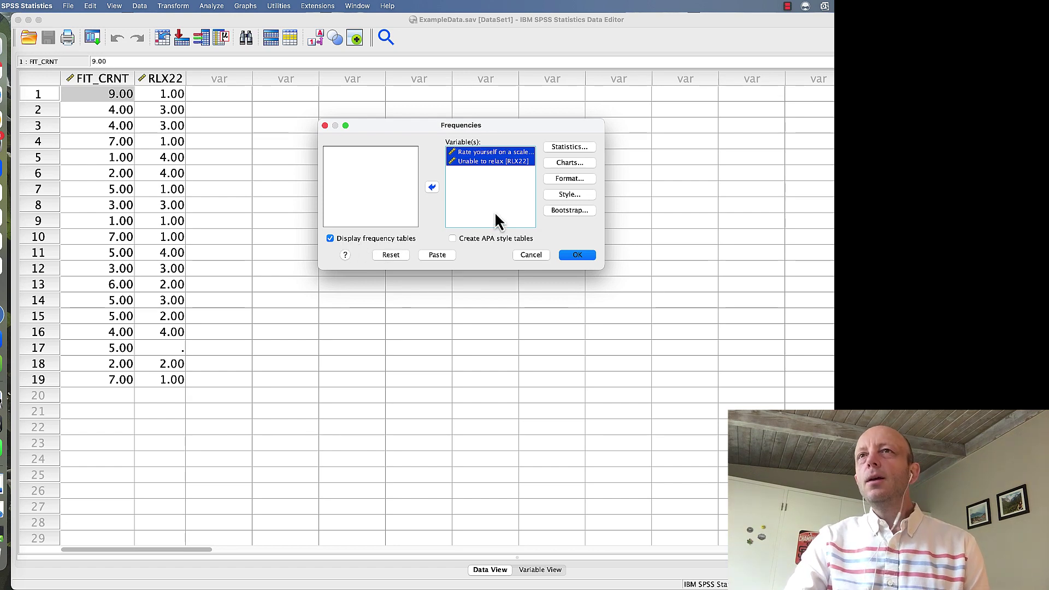
- Set the chart type for the frequencies analysis to histograms, without a normal curve
{"action": "left_click", "coordinate": [574, 167]}
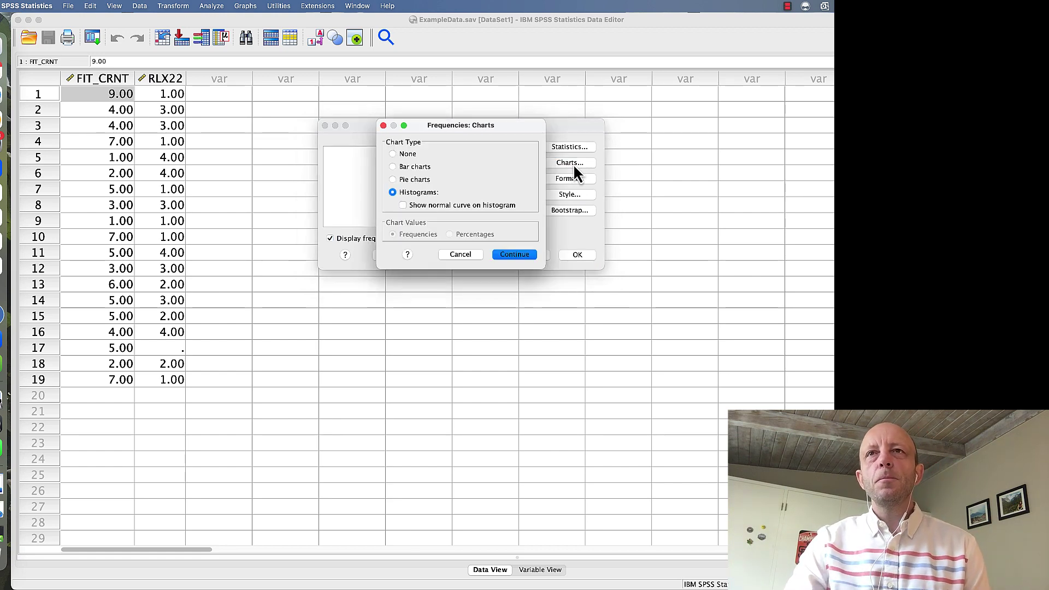
{"action": "left_click", "coordinate": [408, 156]}
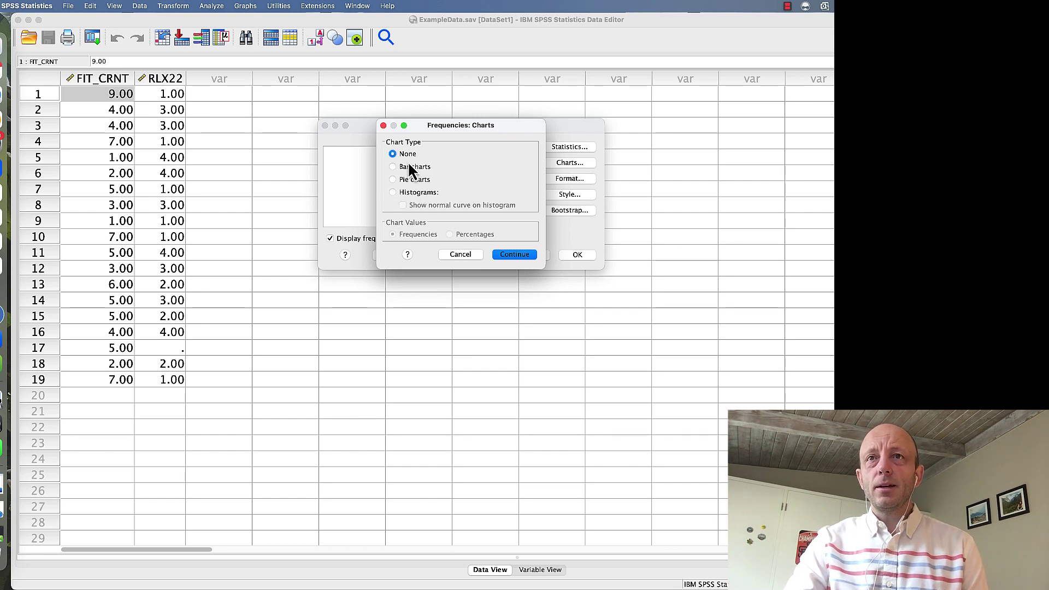
{"action": "left_click", "coordinate": [411, 193]}
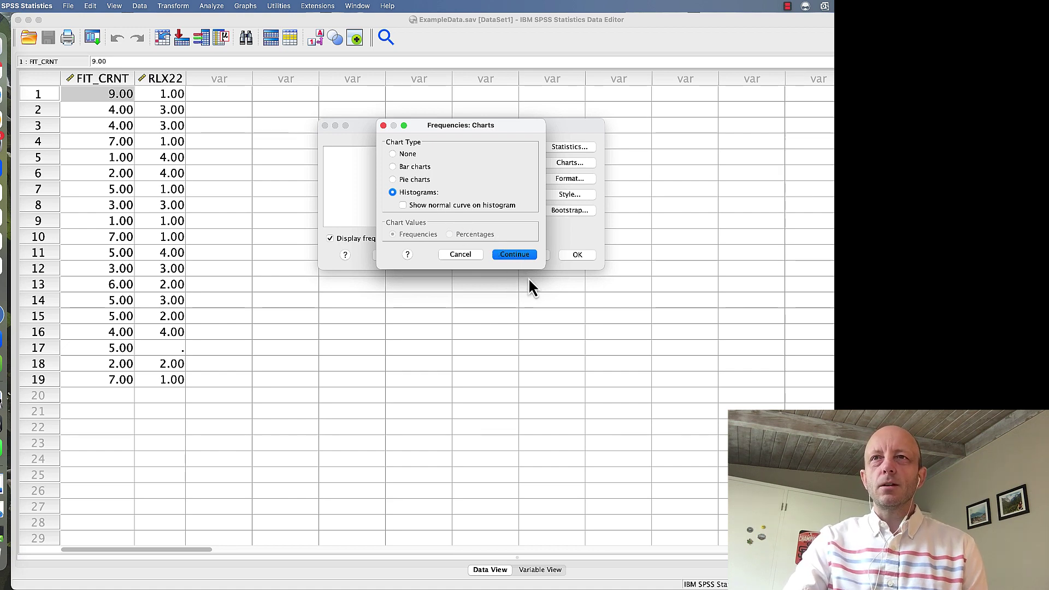
{"action": "left_click", "coordinate": [518, 255]}
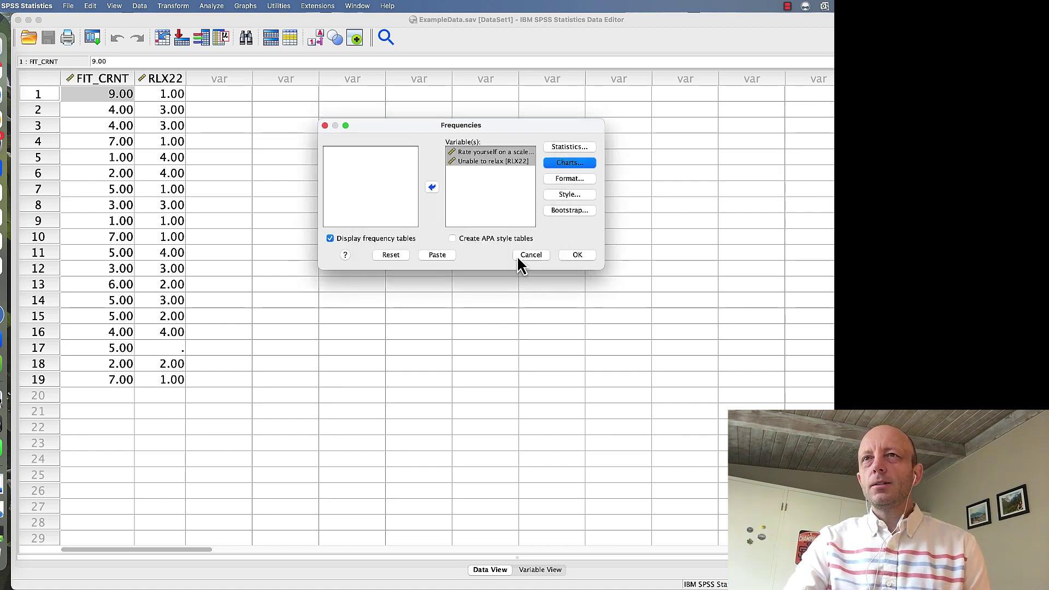
- Include the mean, standard deviation, skewness and kurtosis in the statistics, and run the frequencies analysis
{"action": "left_click", "coordinate": [566, 149]}
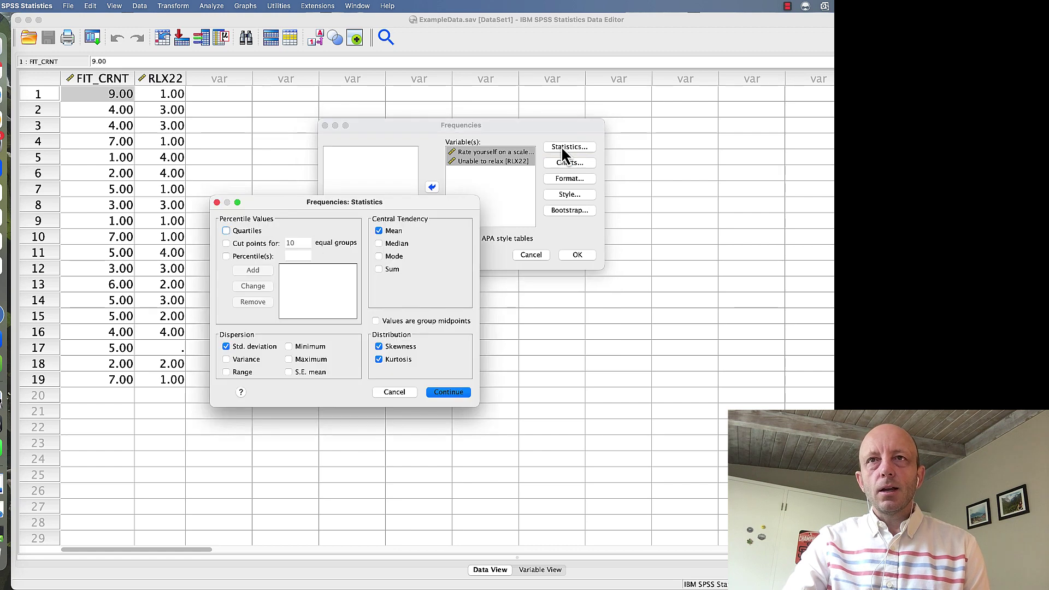
{"action": "left_click", "coordinate": [394, 232]}
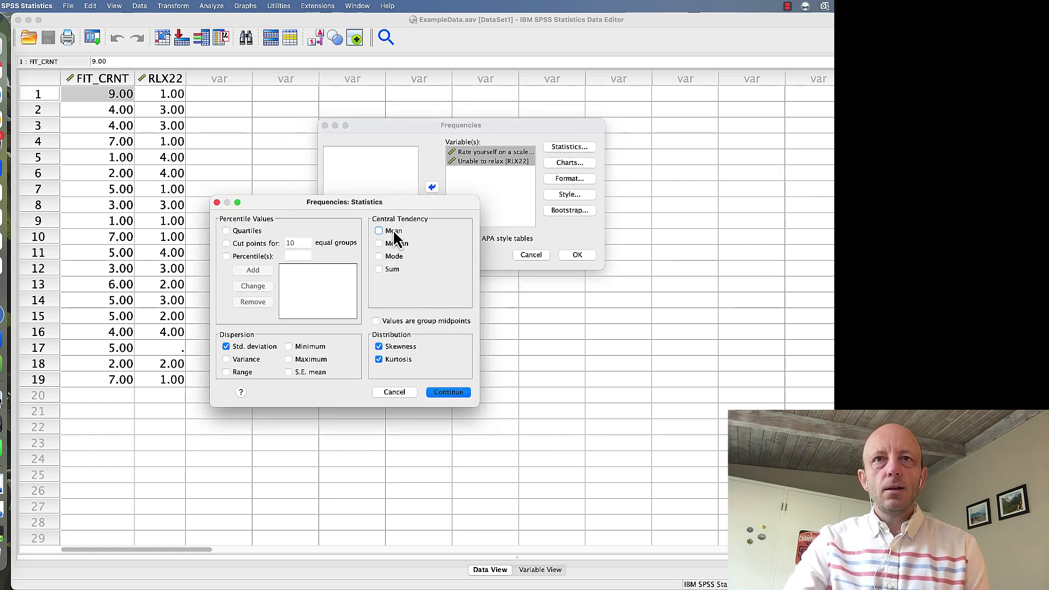
{"action": "left_click", "coordinate": [394, 232]}
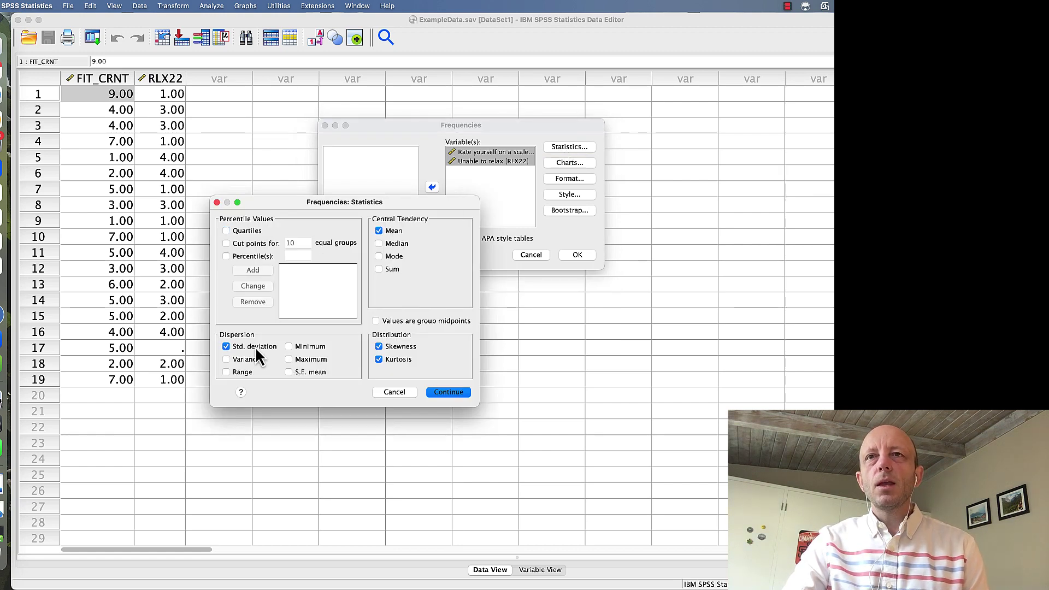
{"action": "left_click", "coordinate": [397, 351]}
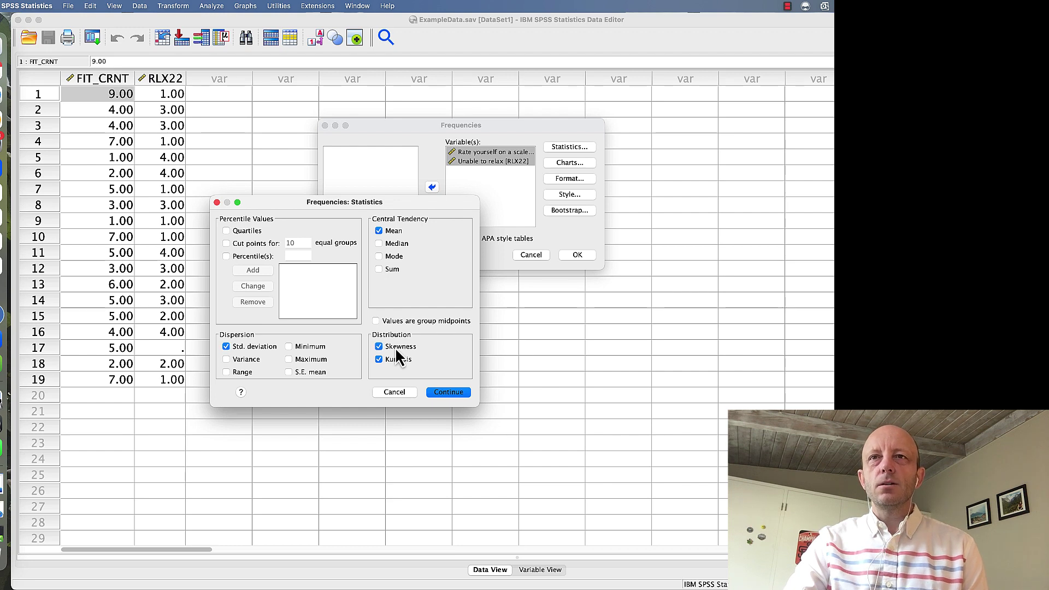
{"action": "left_click", "coordinate": [397, 351]}
{"action": "double_click", "coordinate": [393, 361]}
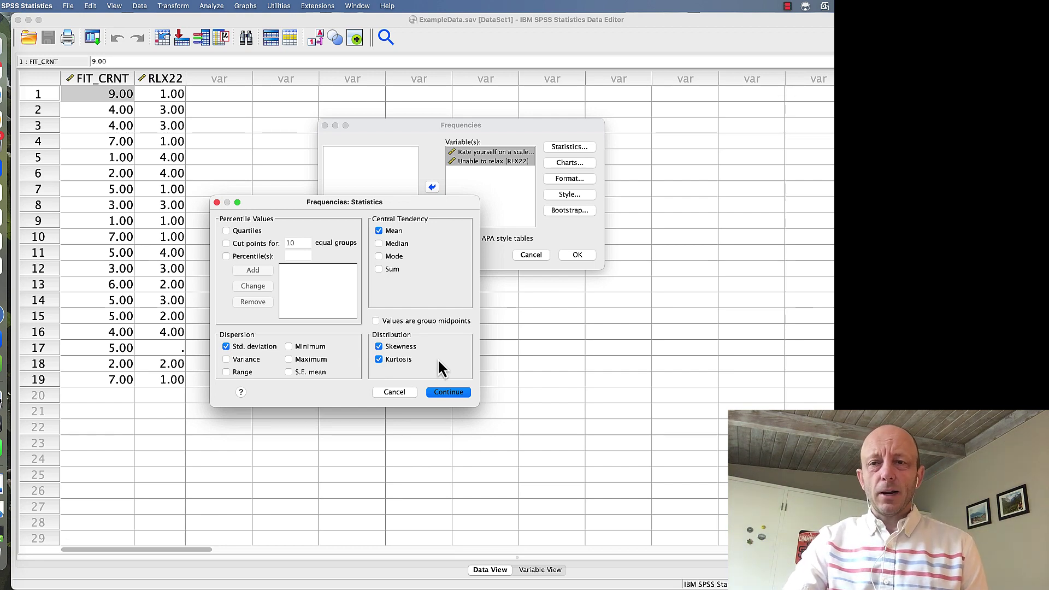
{"action": "left_click", "coordinate": [444, 392]}
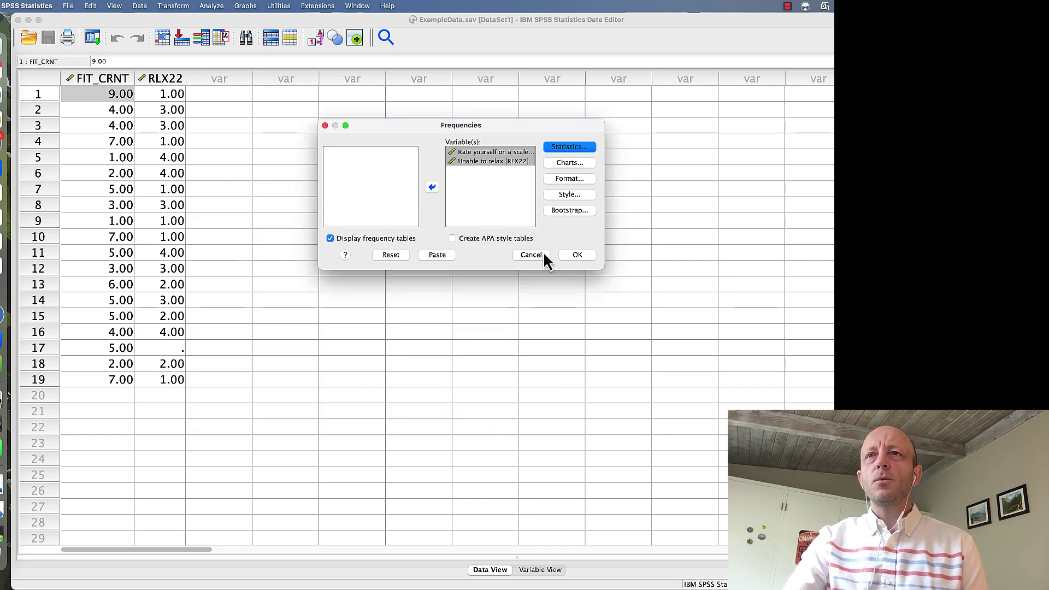
{"action": "left_click", "coordinate": [578, 255]}
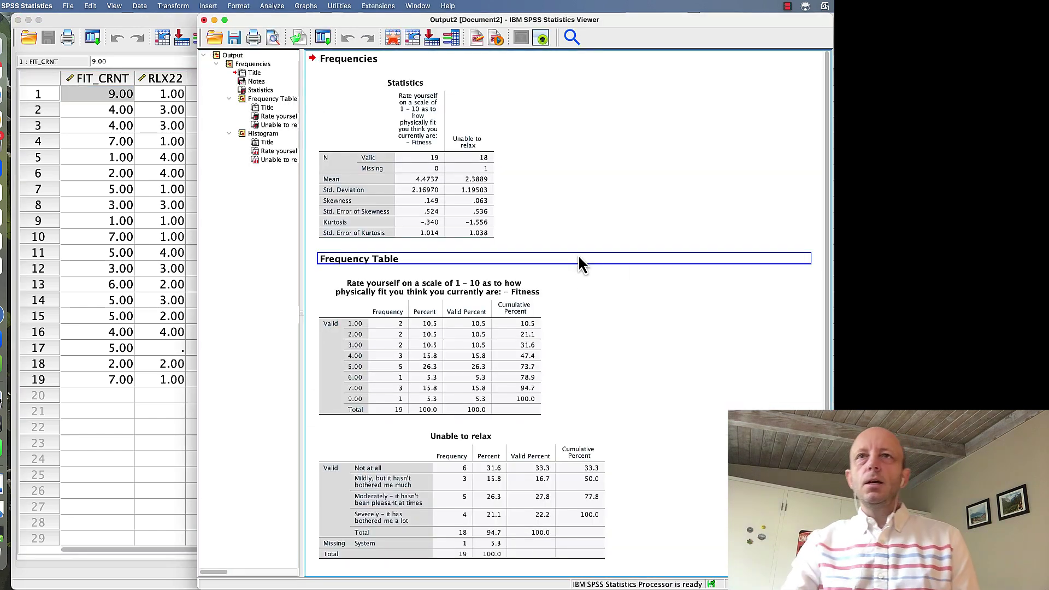
- Examine the summary statistics and the fitness rating's frequency table in the output, checking valid and missing cases, values and totals
{"action": "left_click", "coordinate": [435, 164]}
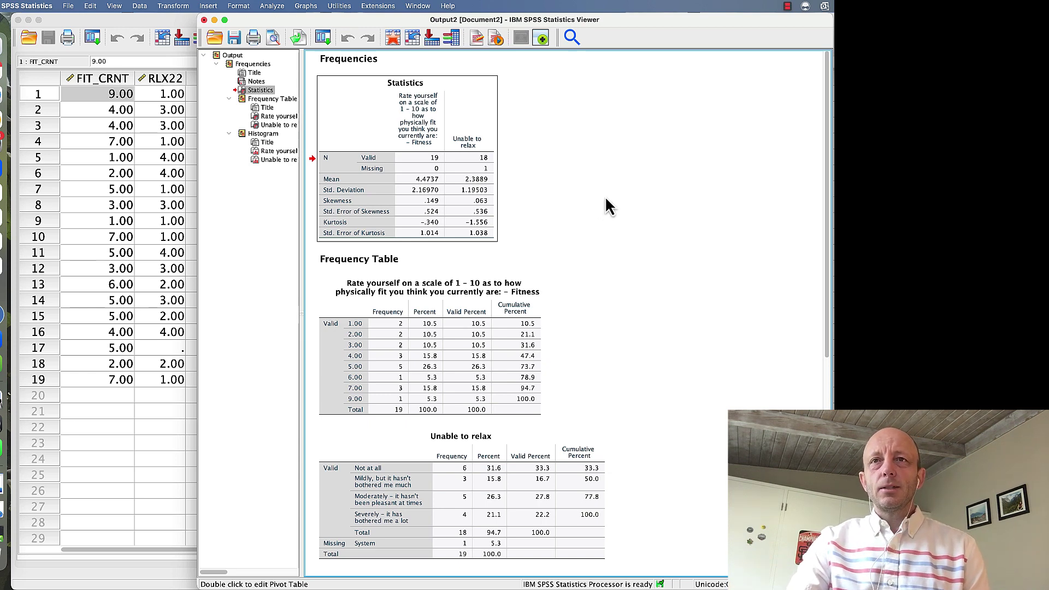
{"action": "left_click", "coordinate": [446, 334]}
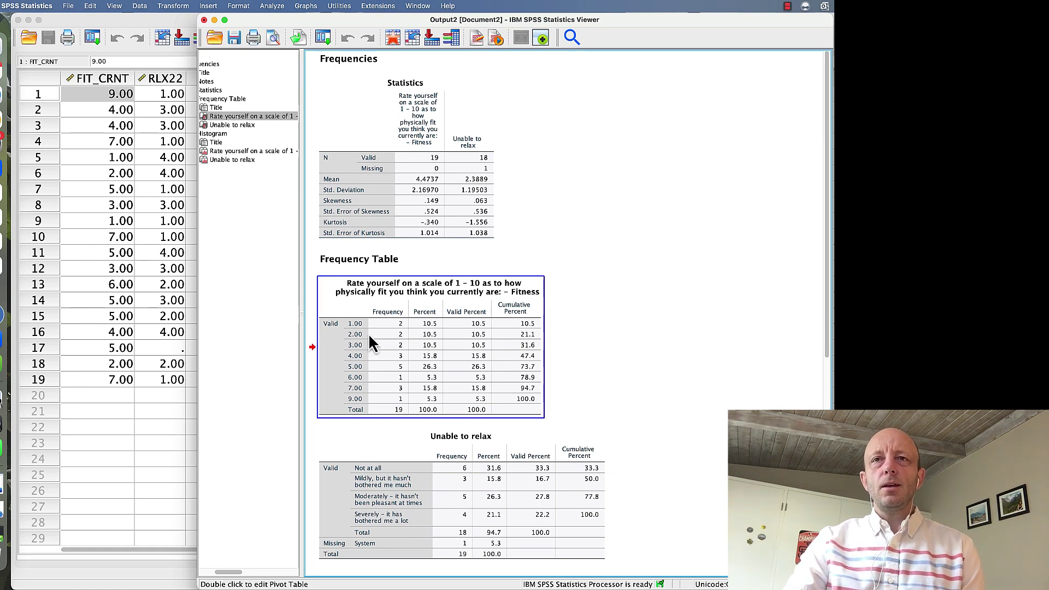
{"action": "left_click", "coordinate": [373, 438]}
{"action": "left_click", "coordinate": [362, 425]}
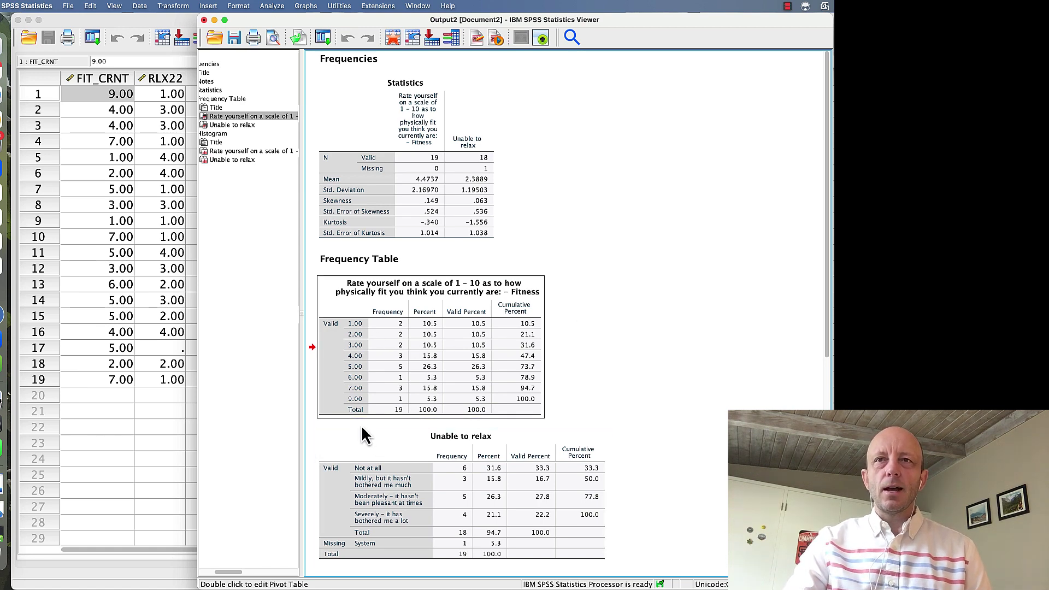
{"action": "left_click", "coordinate": [362, 425]}
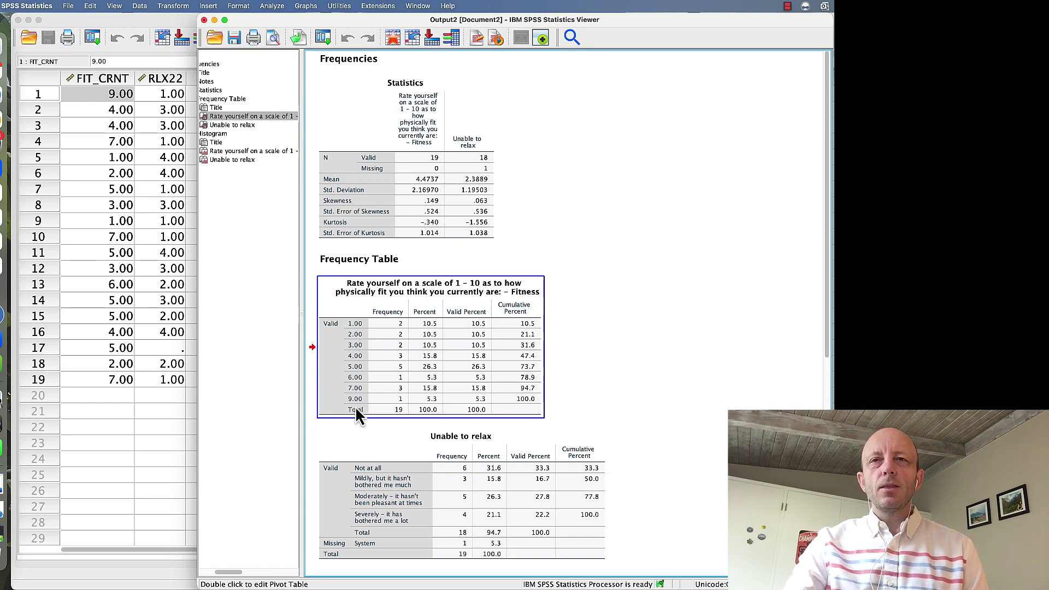
{"action": "left_click", "coordinate": [359, 426]}
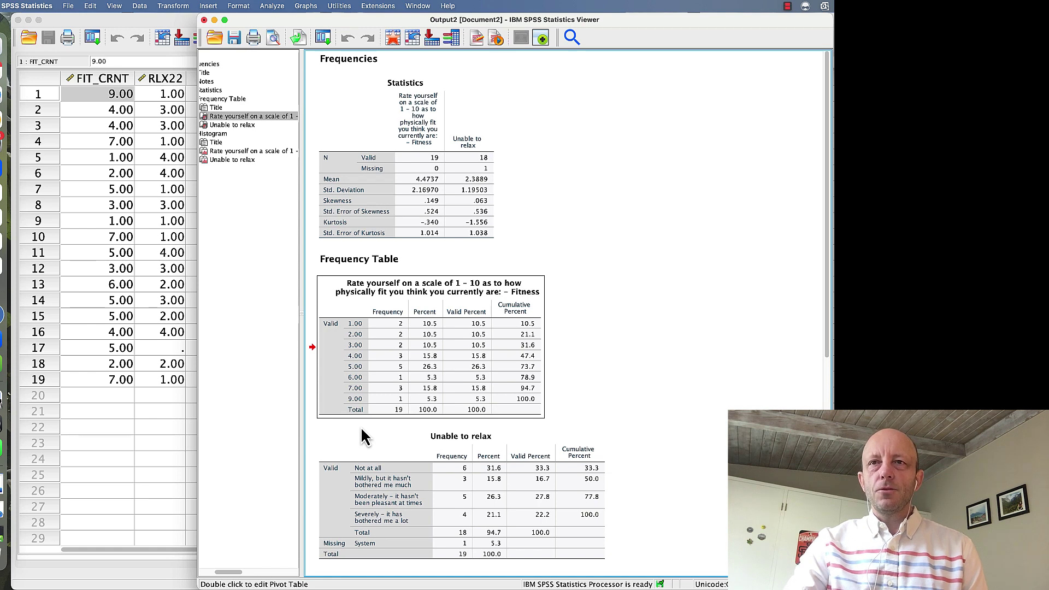
{"action": "left_click", "coordinate": [398, 324]}
{"action": "left_click", "coordinate": [391, 433]}
{"action": "left_click", "coordinate": [359, 328]}
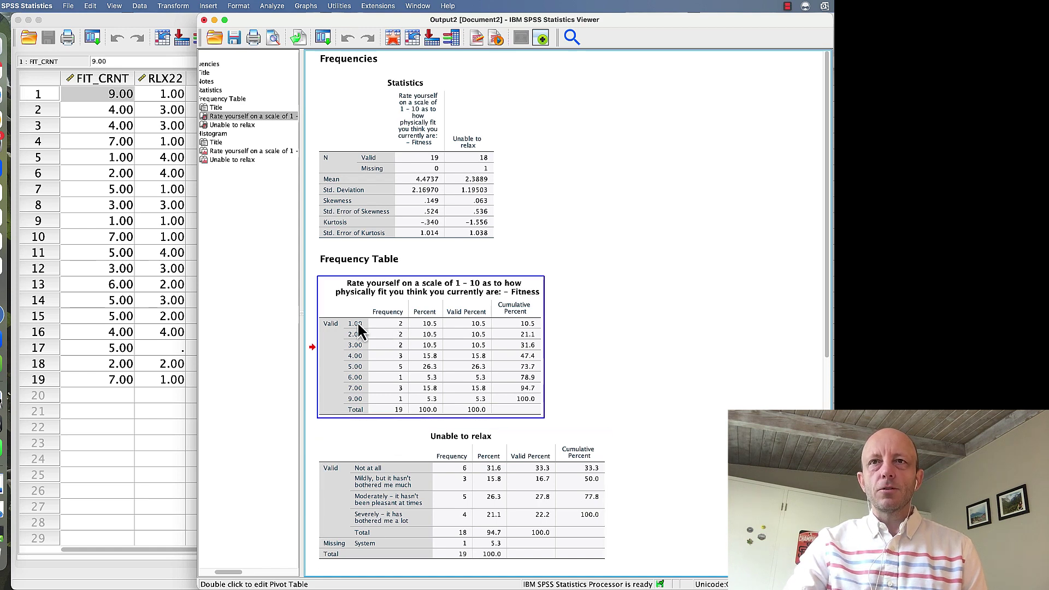
{"action": "left_click", "coordinate": [608, 314]}
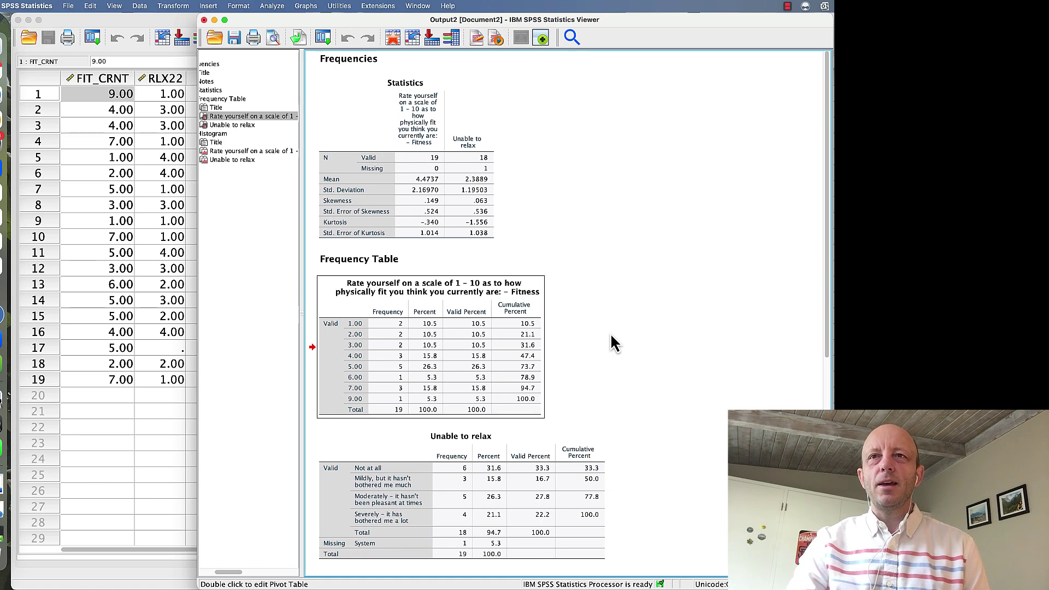
{"action": "left_click", "coordinate": [411, 488]}
{"action": "left_click", "coordinate": [355, 412]}
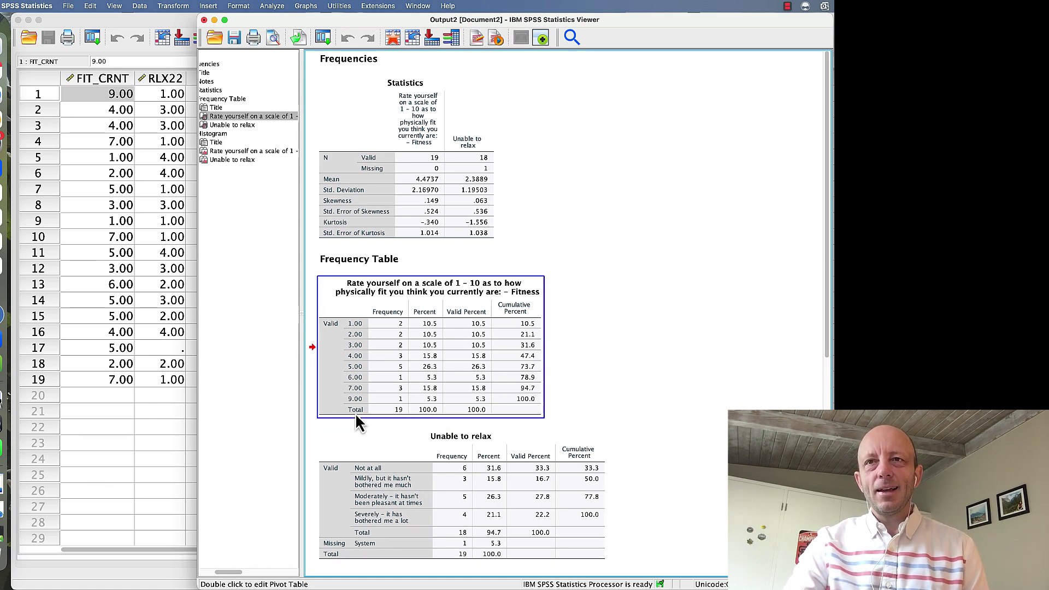
{"action": "left_click", "coordinate": [380, 423]}
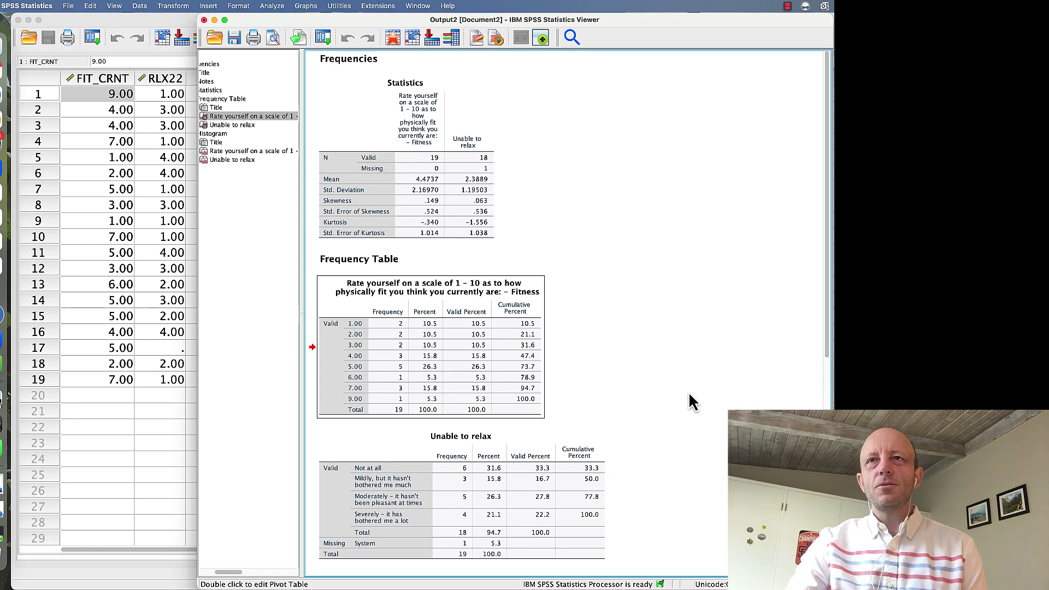
- Review the Unable to relax frequency table and the histograms of both variables
{"action": "scroll", "coordinate": [690, 402], "scroll_direction": "down", "scroll_amount": 10}
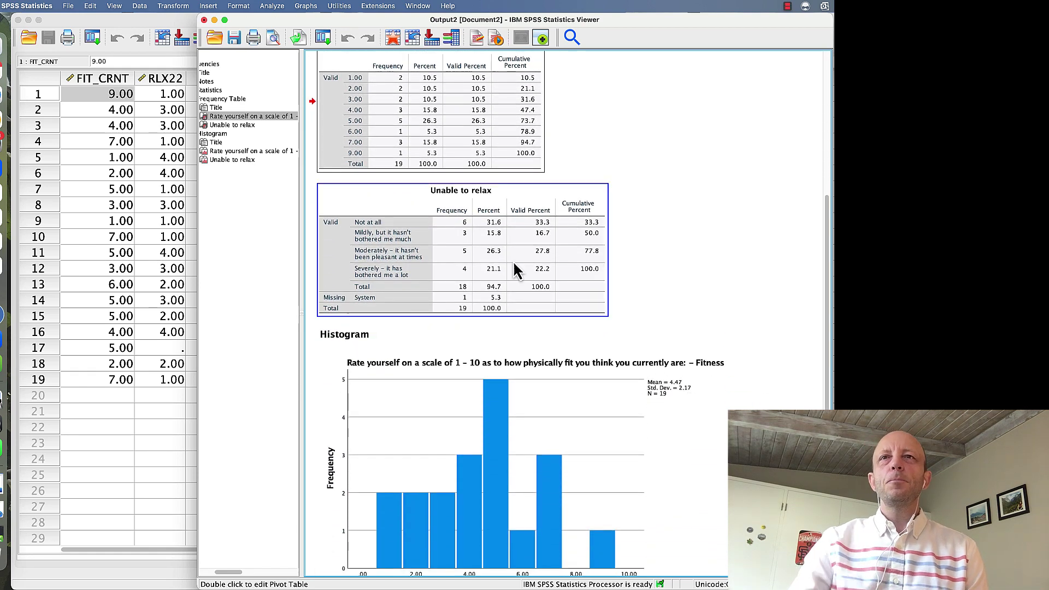
{"action": "left_click", "coordinate": [516, 270]}
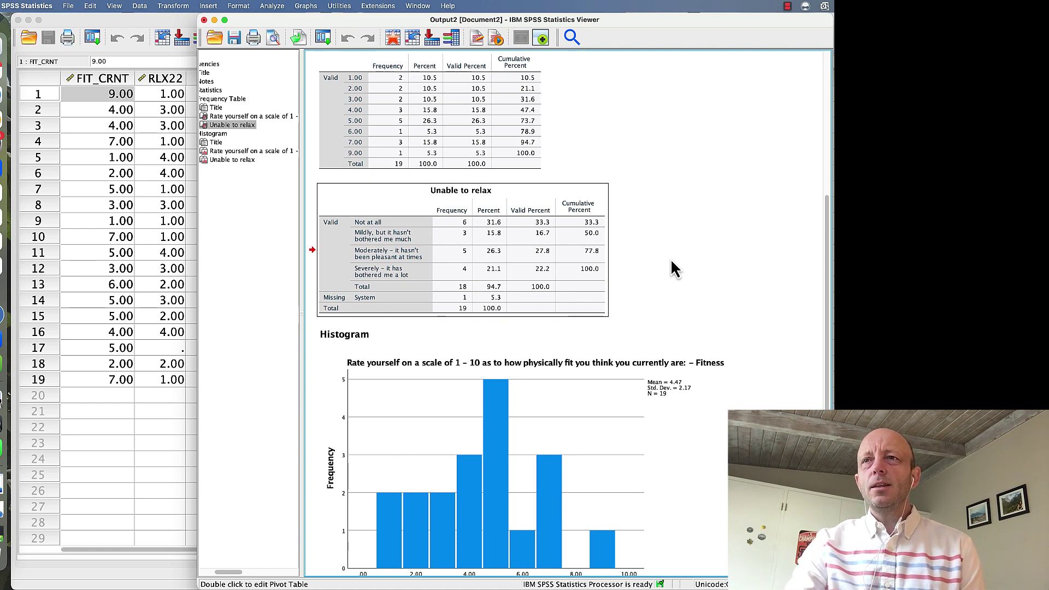
{"action": "scroll", "coordinate": [770, 378], "scroll_direction": "down", "scroll_amount": 5}
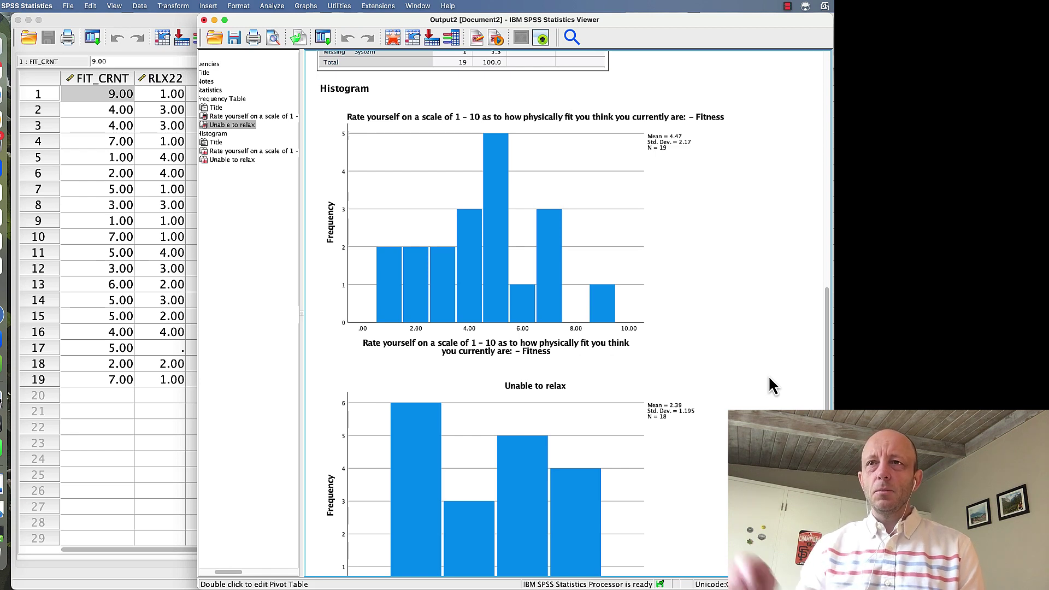
{"action": "scroll", "coordinate": [768, 375], "scroll_direction": "down", "scroll_amount": 3}
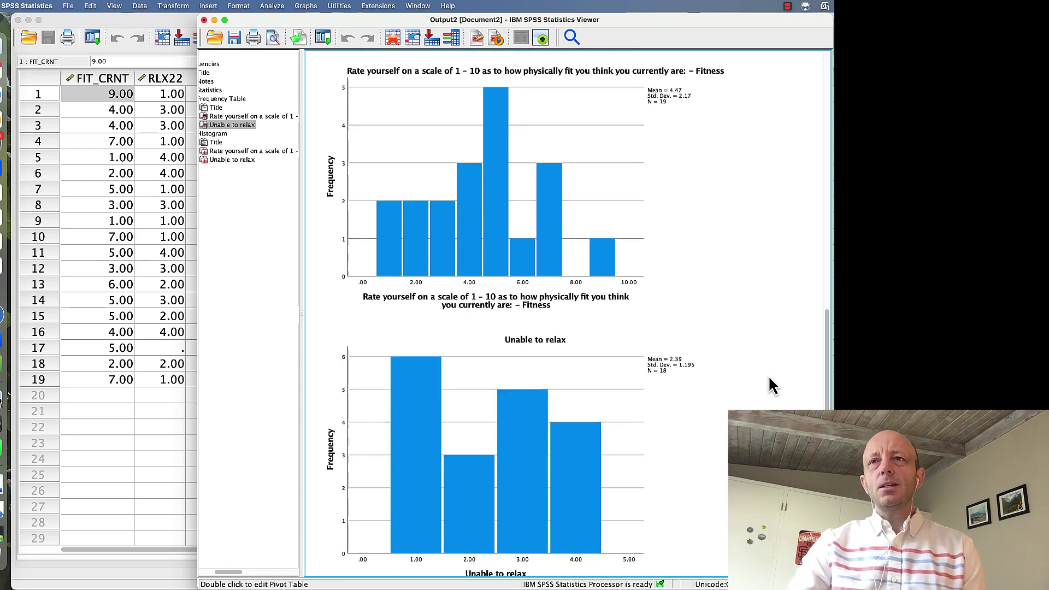
{"action": "left_click", "coordinate": [551, 384]}
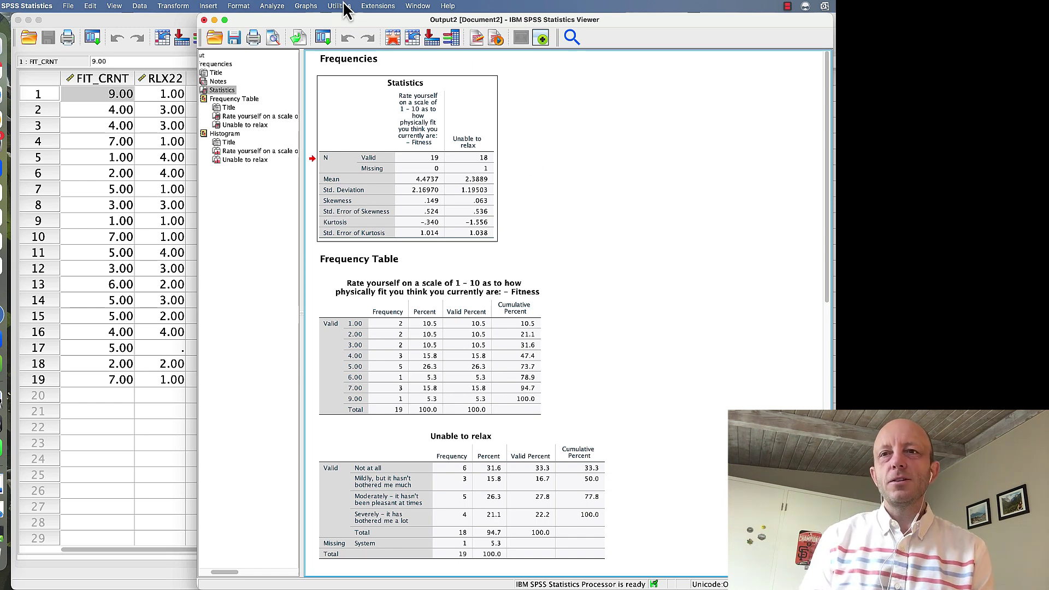
{"action": "left_click", "coordinate": [272, 6]}
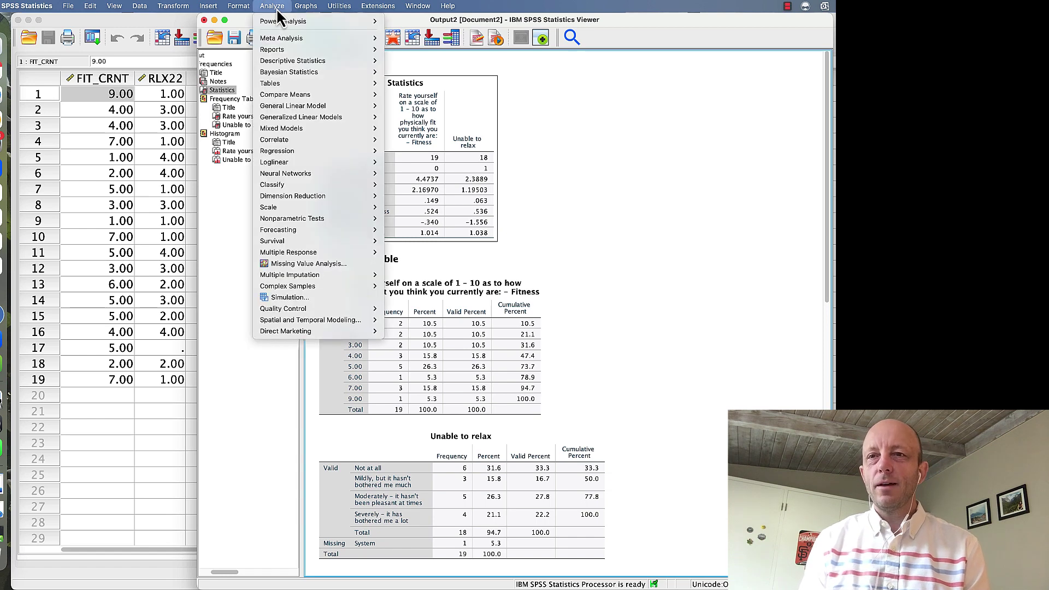
{"action": "left_click", "coordinate": [352, 264]}
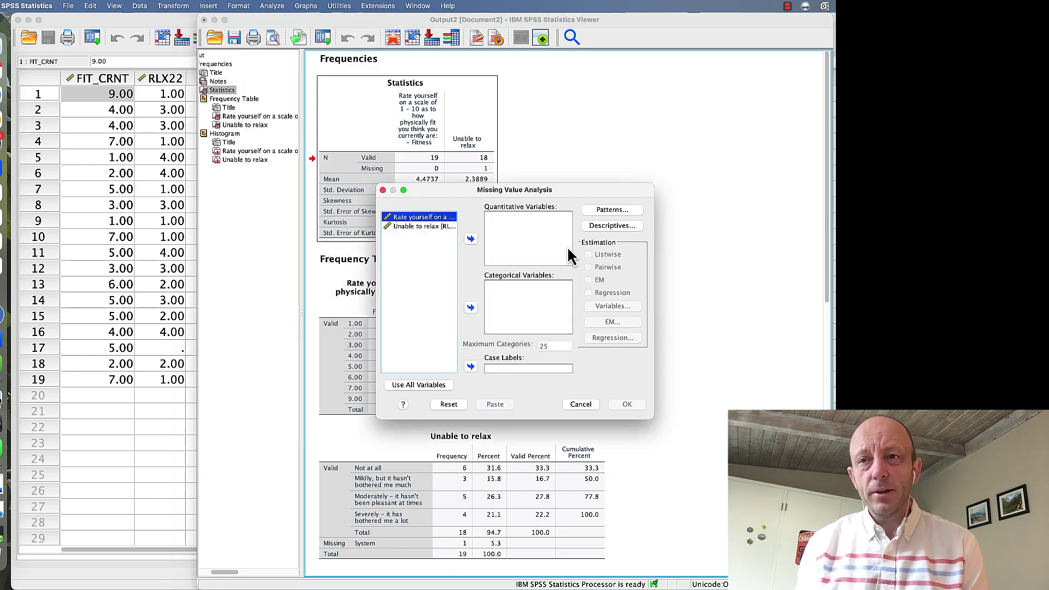
{"action": "left_click", "coordinate": [441, 227]}
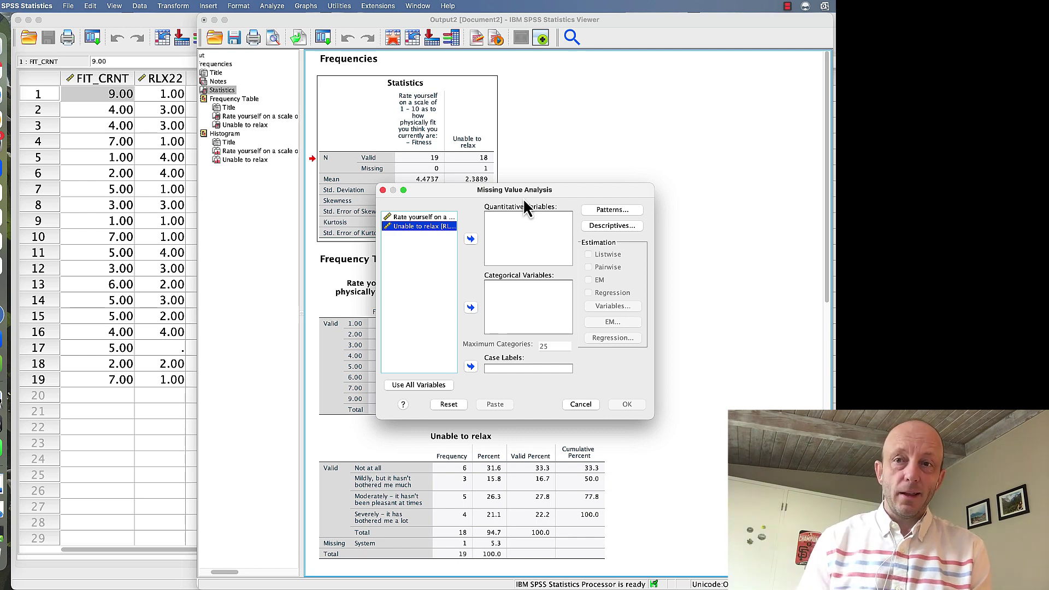
{"action": "left_click", "coordinate": [471, 239]}
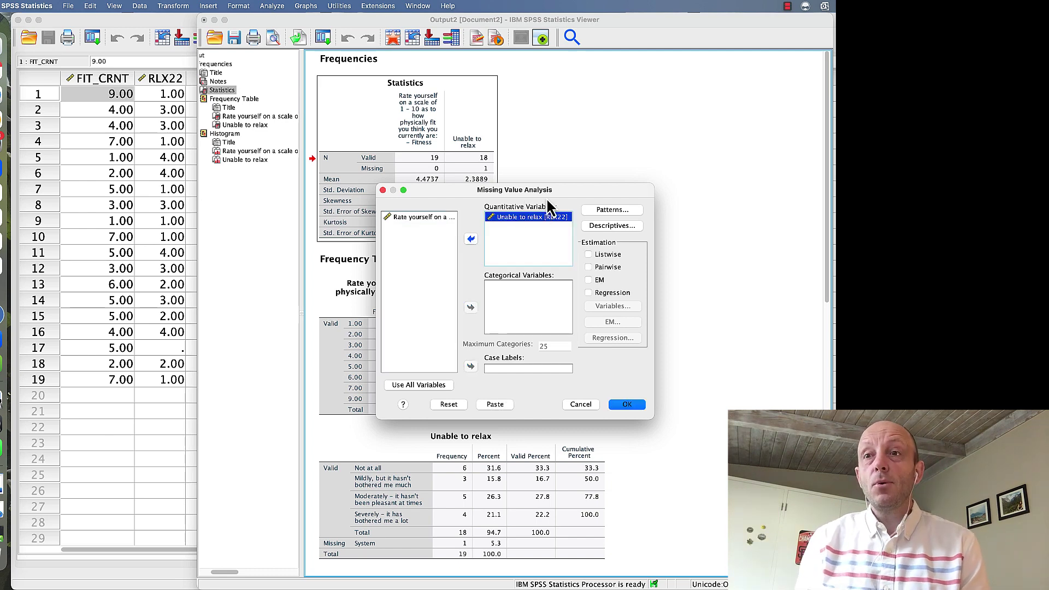
{"action": "left_click", "coordinate": [600, 283]}
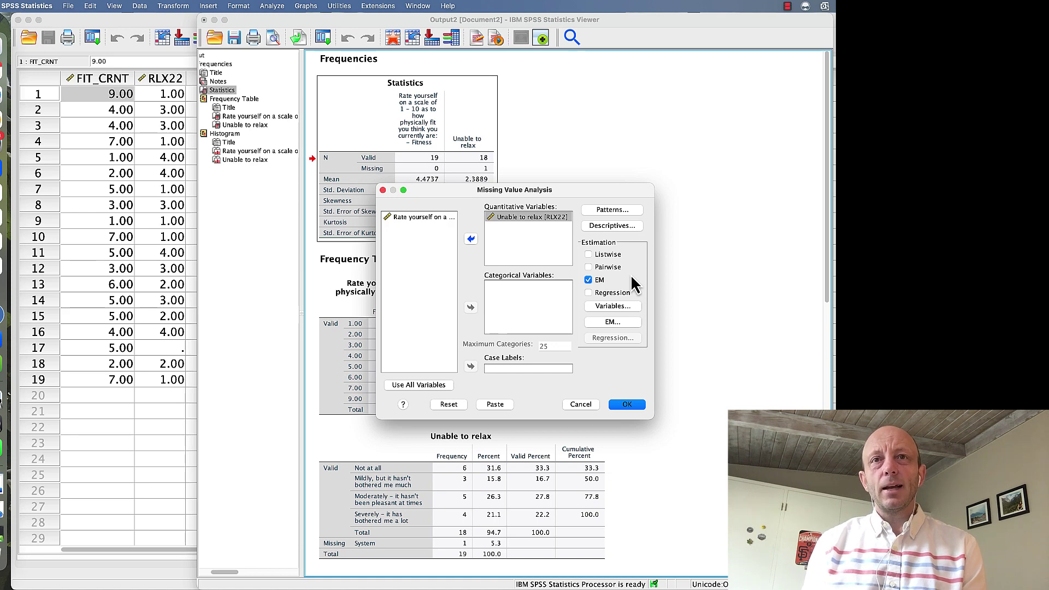
{"action": "left_click", "coordinate": [590, 406]}
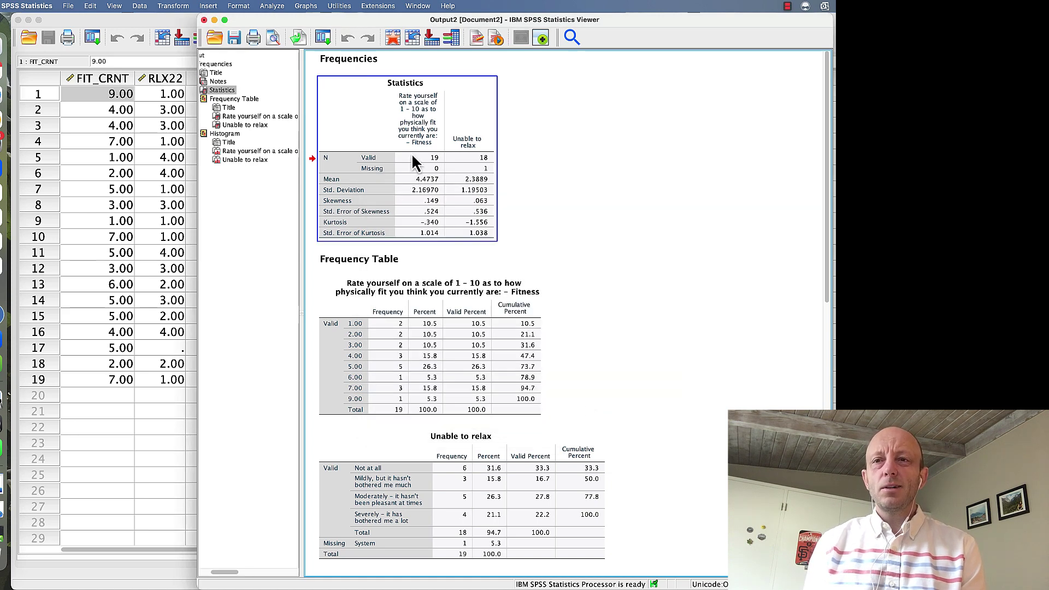
{"action": "left_click", "coordinate": [551, 107]}
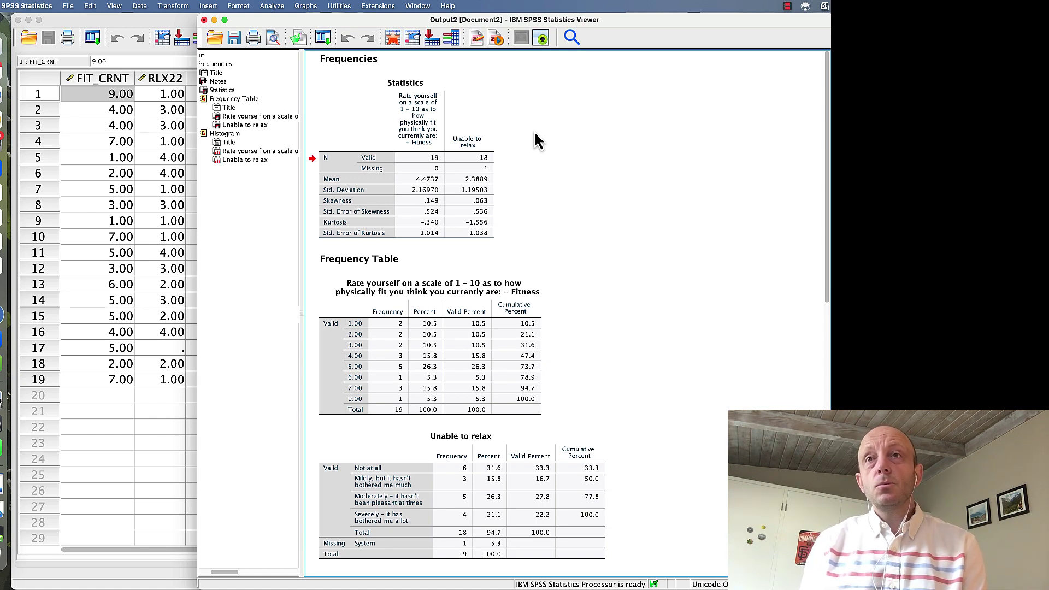
- Run a missing value analysis with EM estimation on the fitness rating and Unable to relax as quantitative variables, and check Little's MCAR test
{"action": "left_click", "coordinate": [274, 6]}
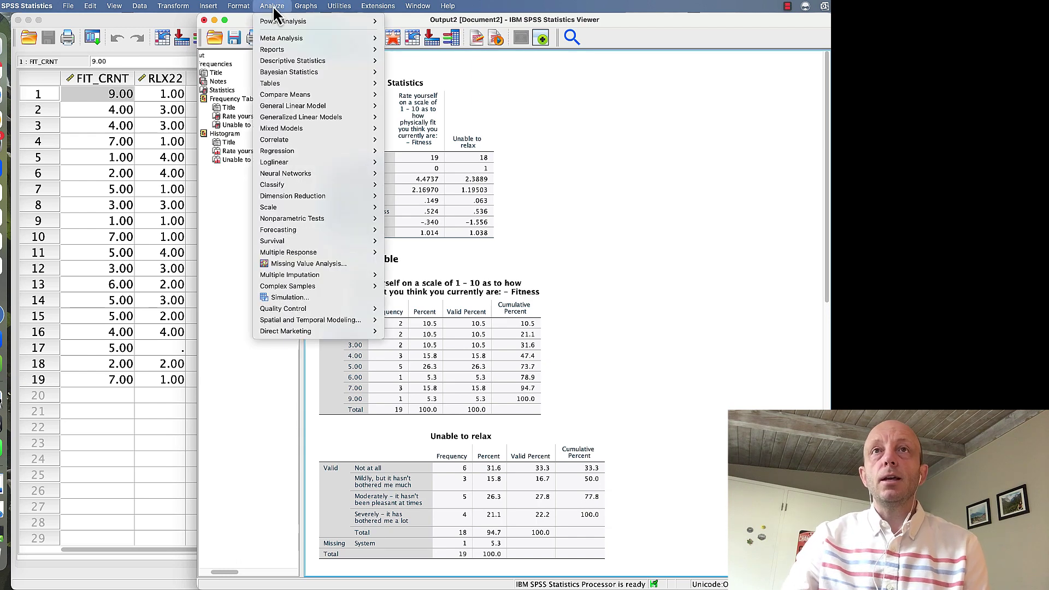
{"action": "left_click", "coordinate": [356, 264]}
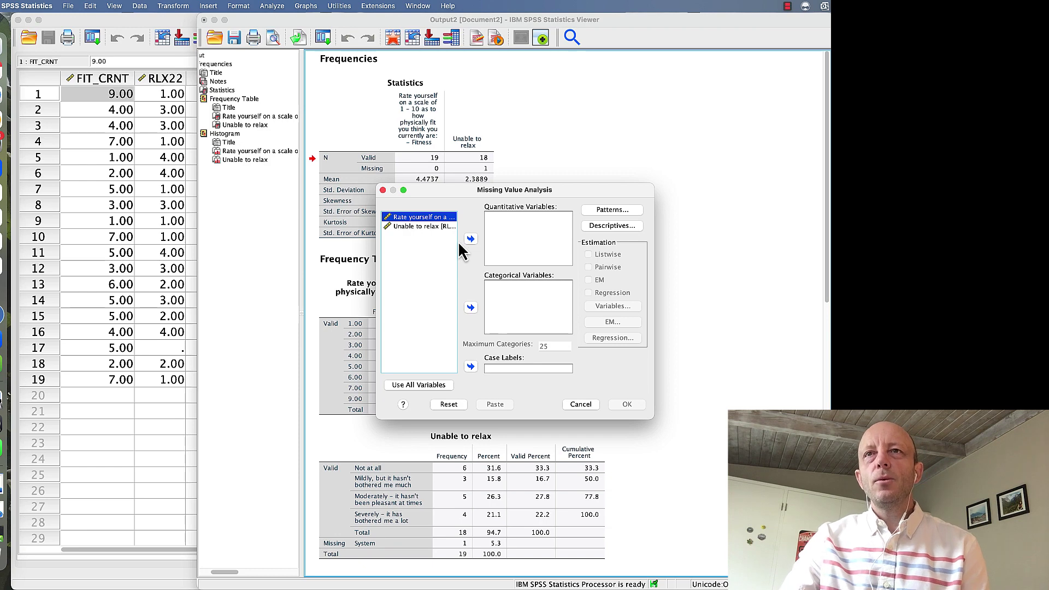
{"action": "left_click", "coordinate": [428, 227], "text": "shift"}
{"action": "left_click", "coordinate": [470, 239]}
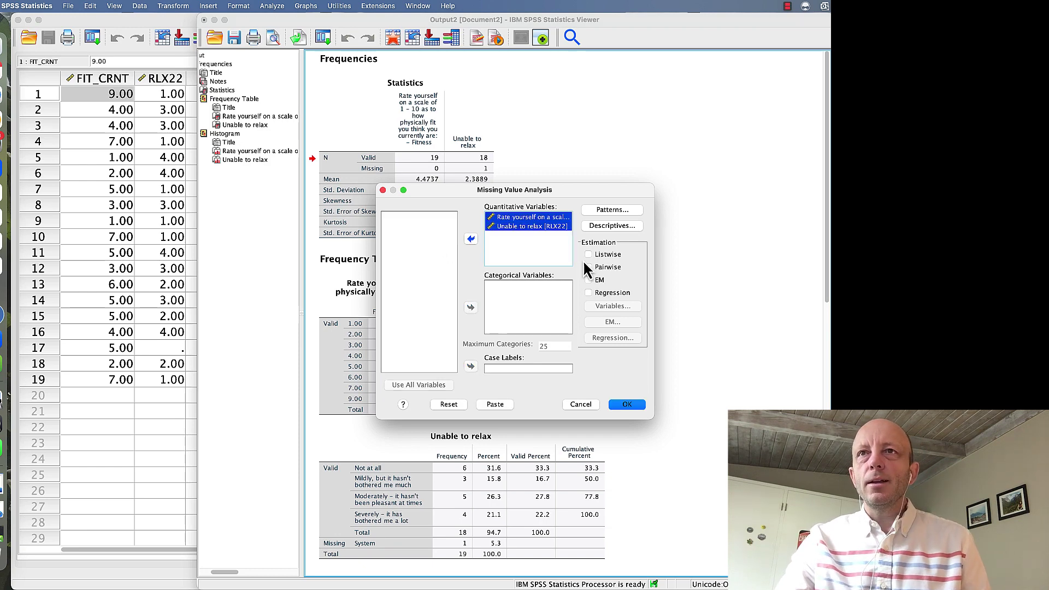
{"action": "left_click", "coordinate": [590, 280]}
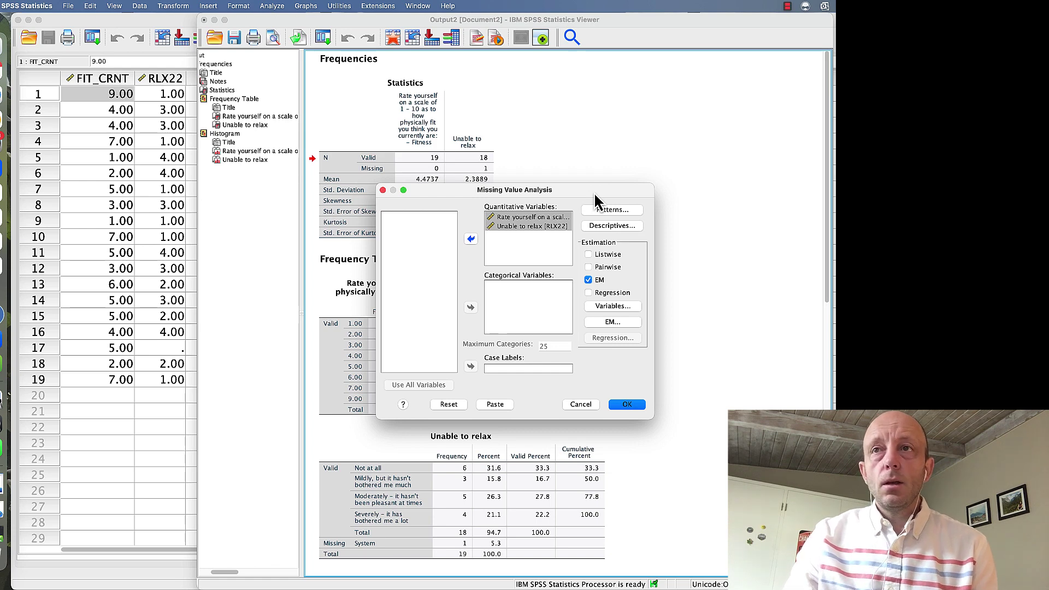
{"action": "left_click", "coordinate": [631, 407]}
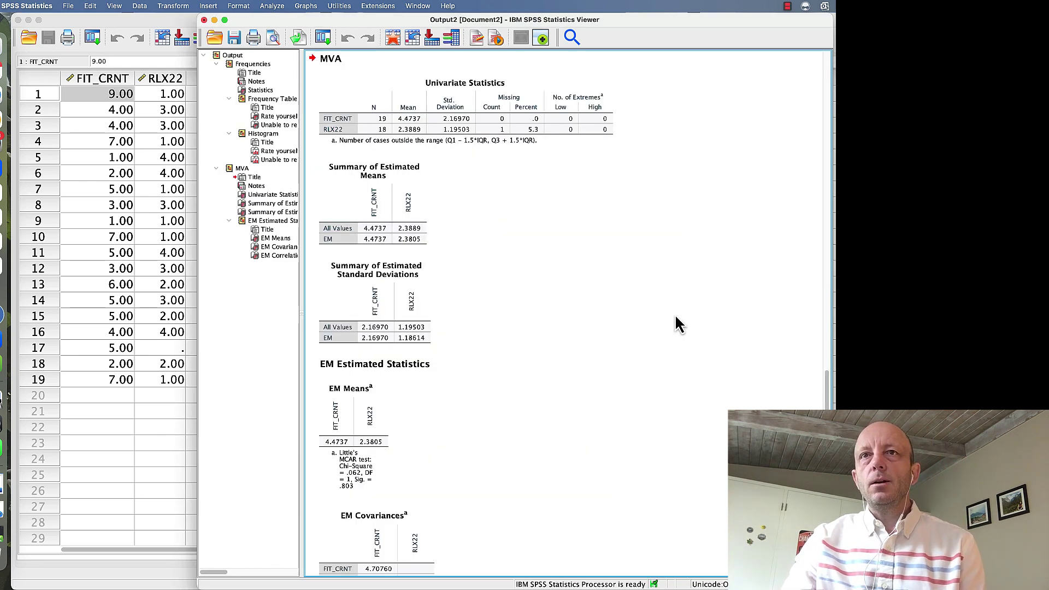
{"action": "scroll", "coordinate": [677, 317], "scroll_direction": "down", "scroll_amount": 3}
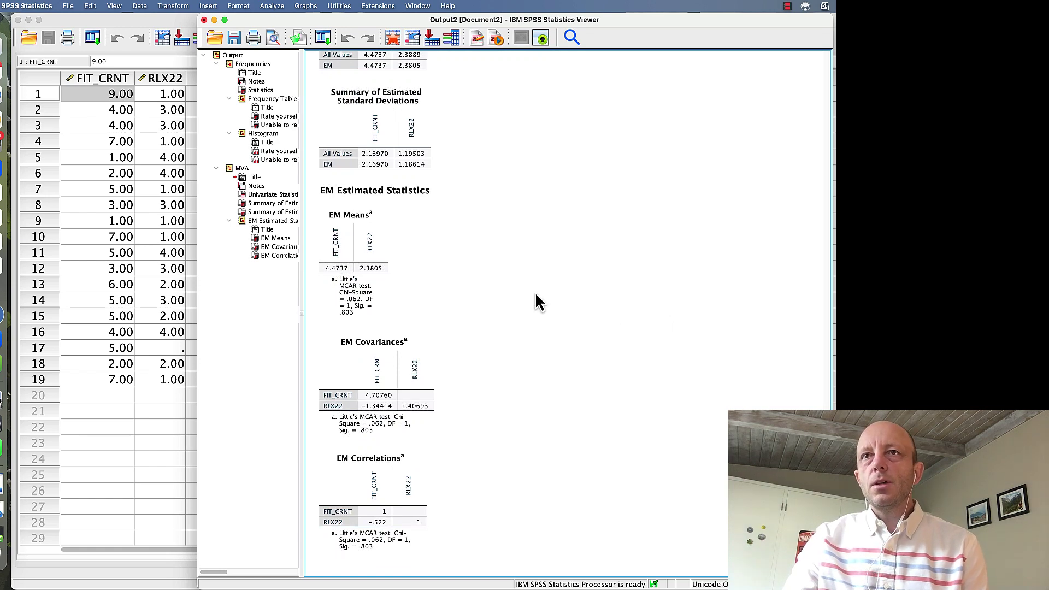
{"action": "left_click", "coordinate": [374, 296]}
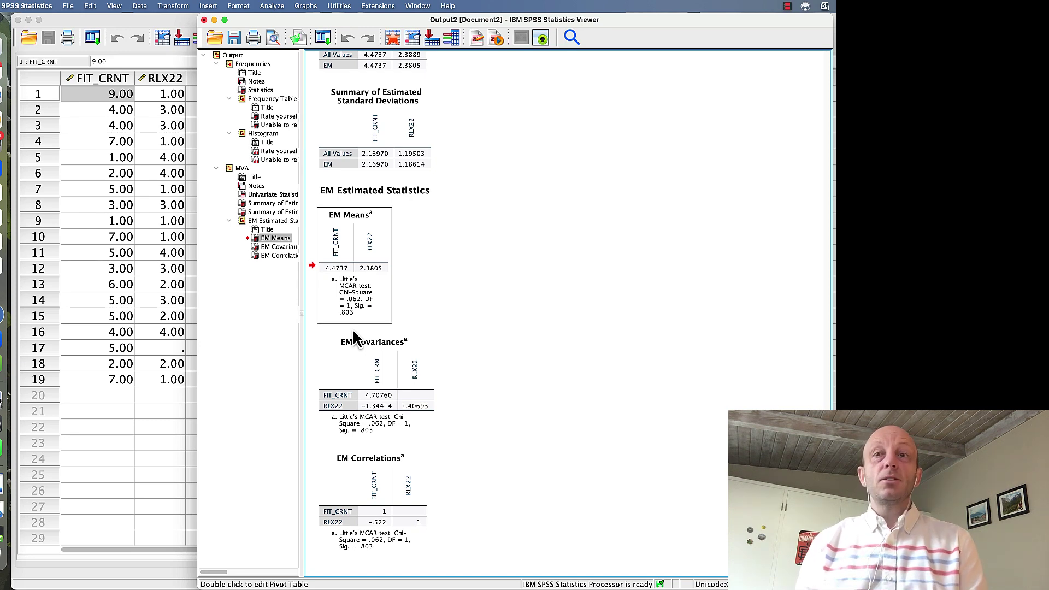
- Return to the ExampleData.sav data and delete case 17, which lacks an RLX22 value
{"action": "left_click", "coordinate": [144, 21]}
{"action": "left_click", "coordinate": [37, 348]}
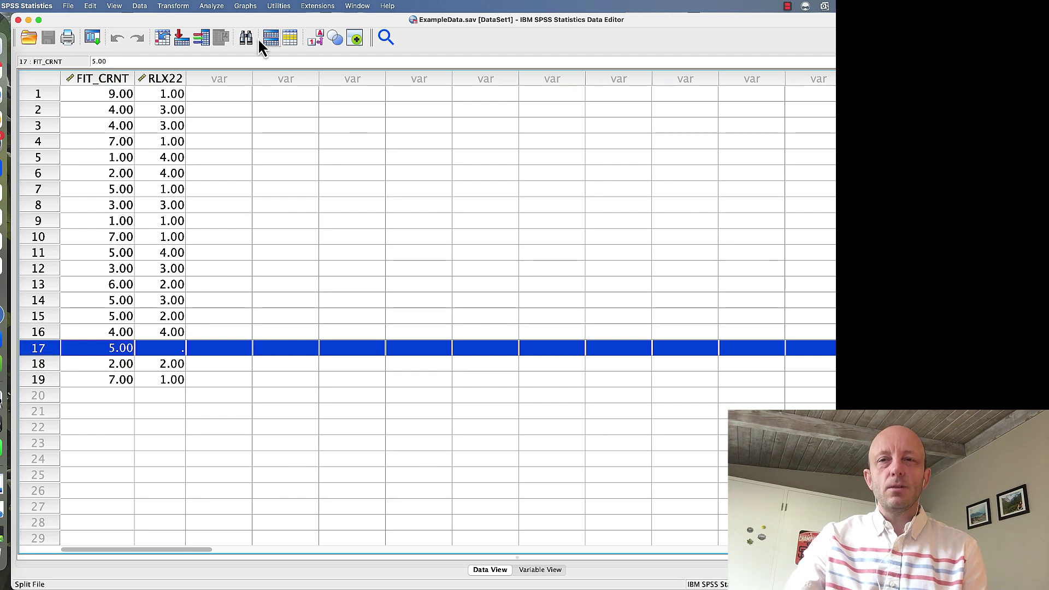
{"action": "left_click", "coordinate": [91, 7]}
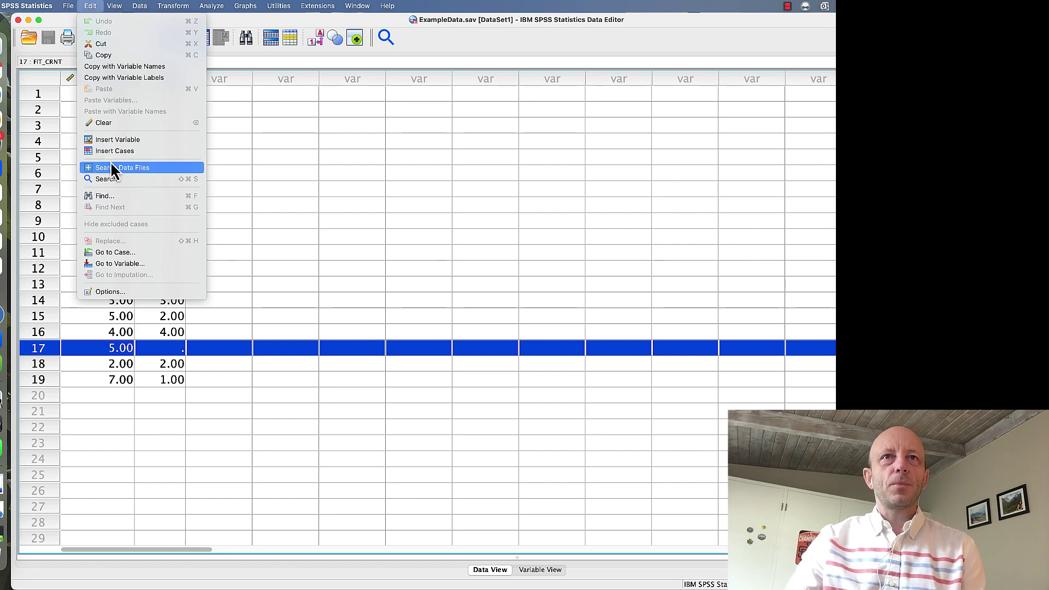
{"action": "left_click", "coordinate": [111, 125]}
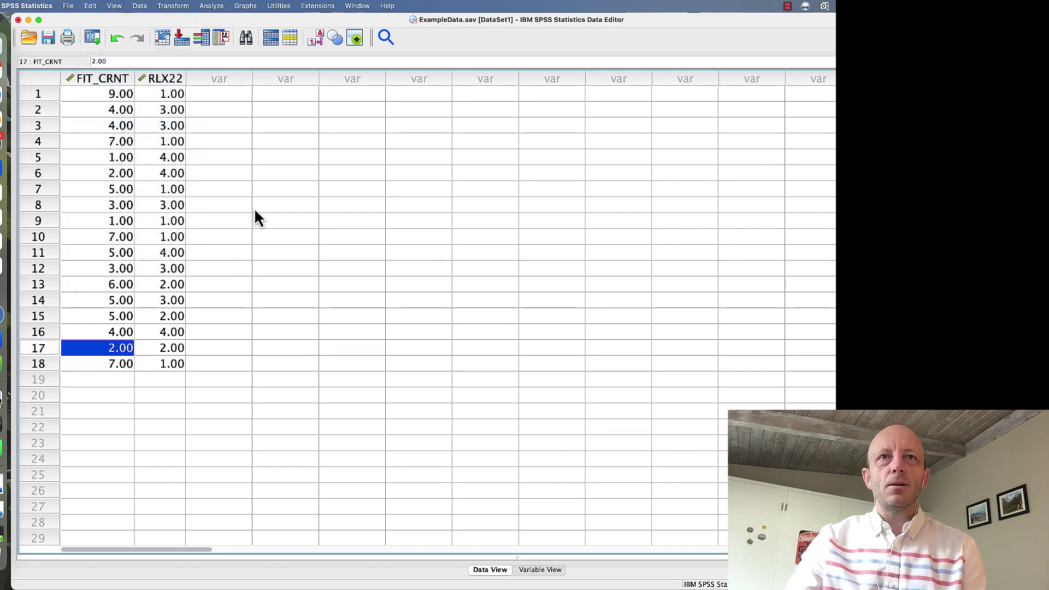